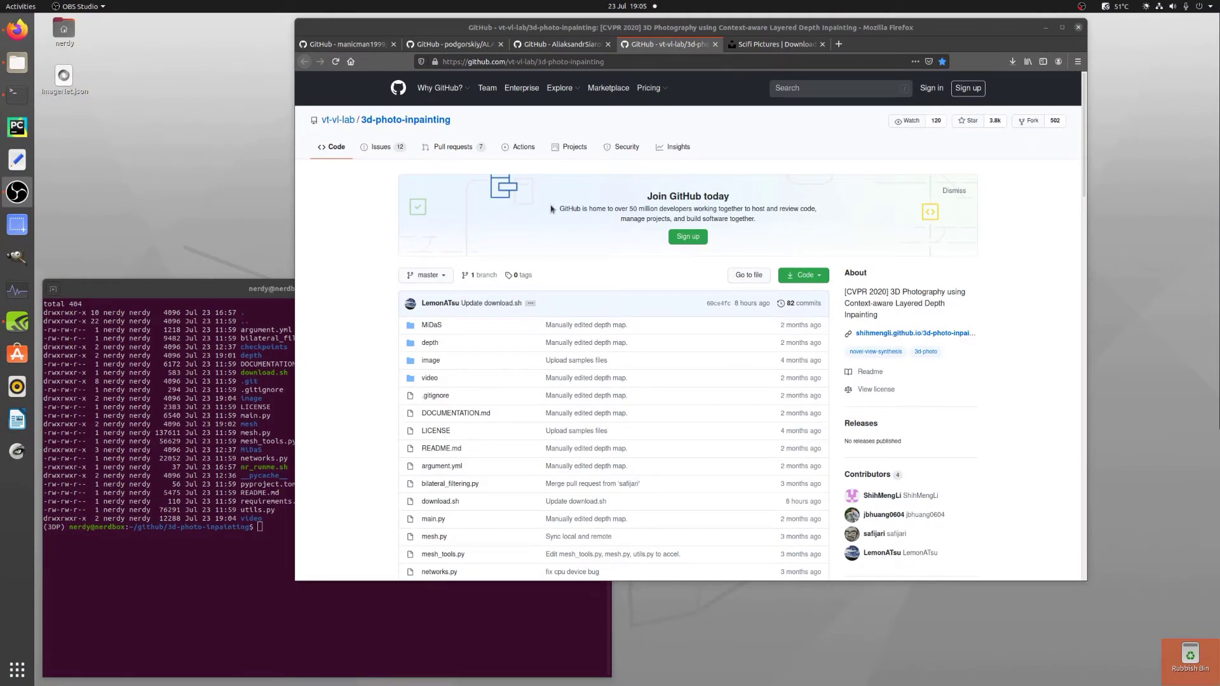
# - Scroll the vt-vl-lab/3d-photo-inpainting page past the file list to the README's Prerequisites setup commands
pyautogui.scroll(-10, 929, 454)
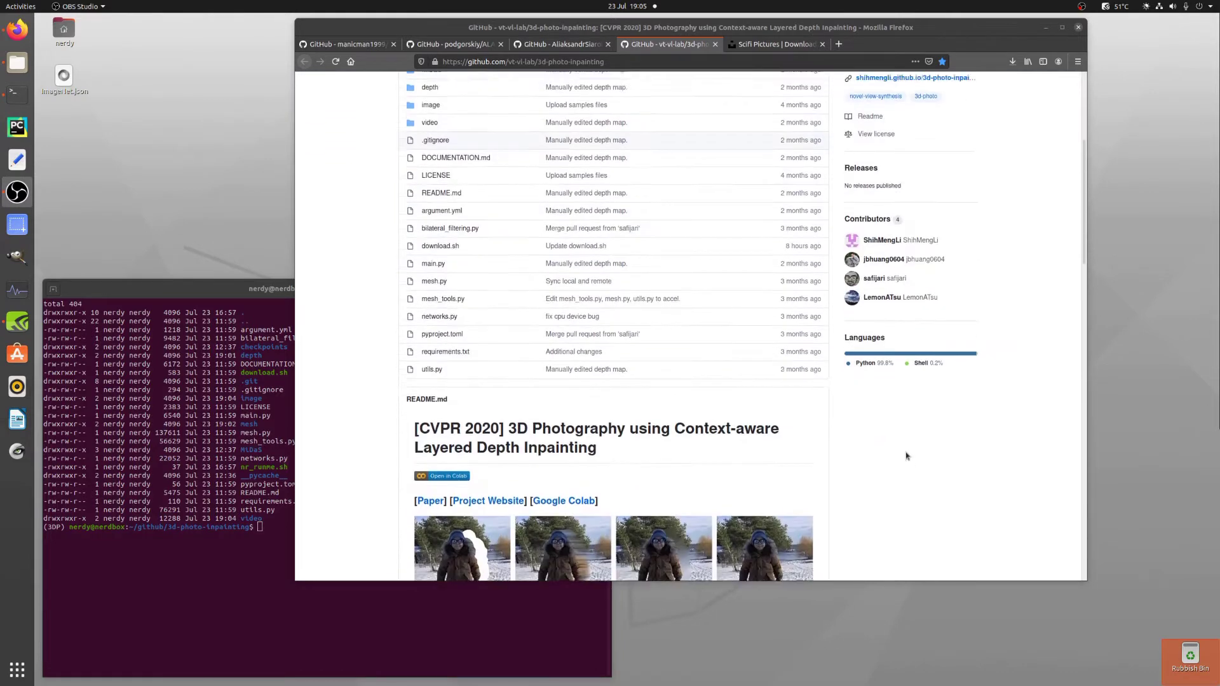
pyautogui.scroll(-5, 903, 362)
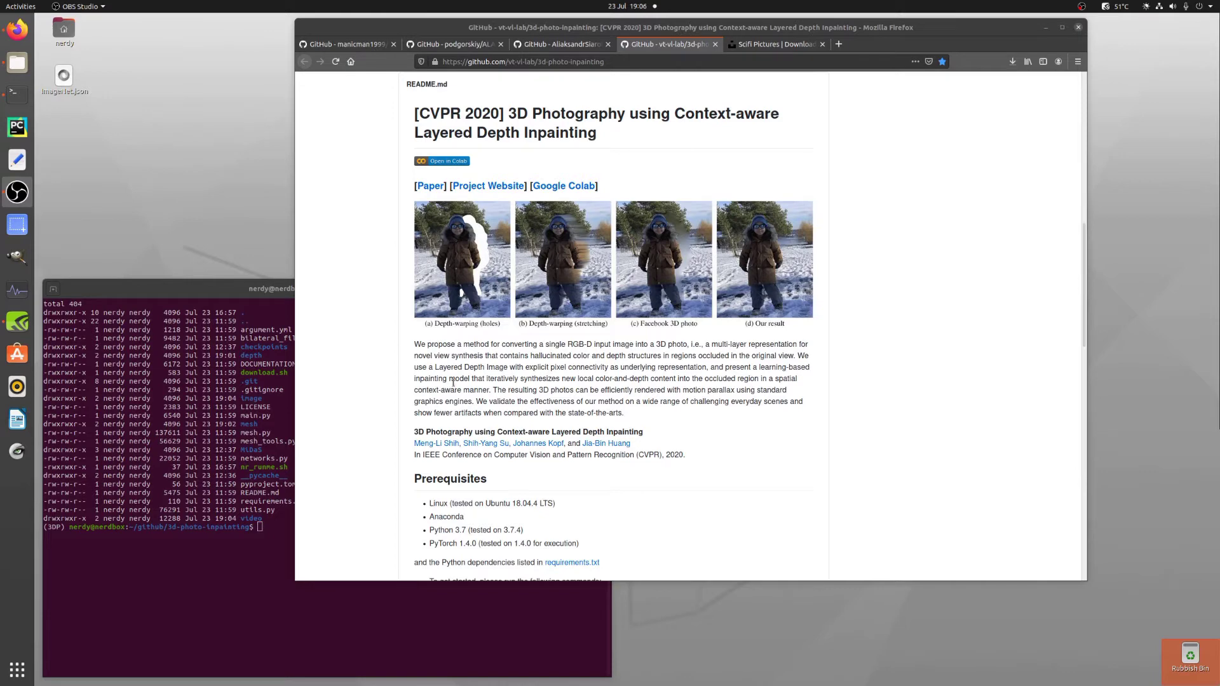
pyautogui.scroll(-1, 431, 339)
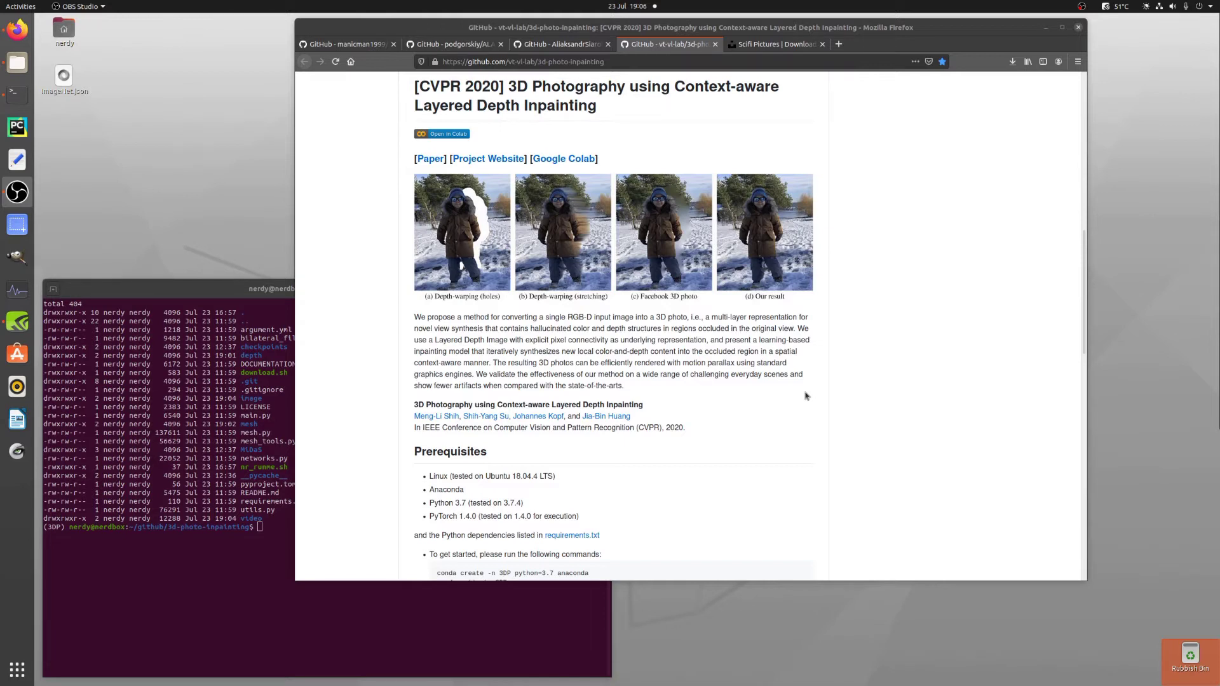
pyautogui.scroll(-5, 802, 413)
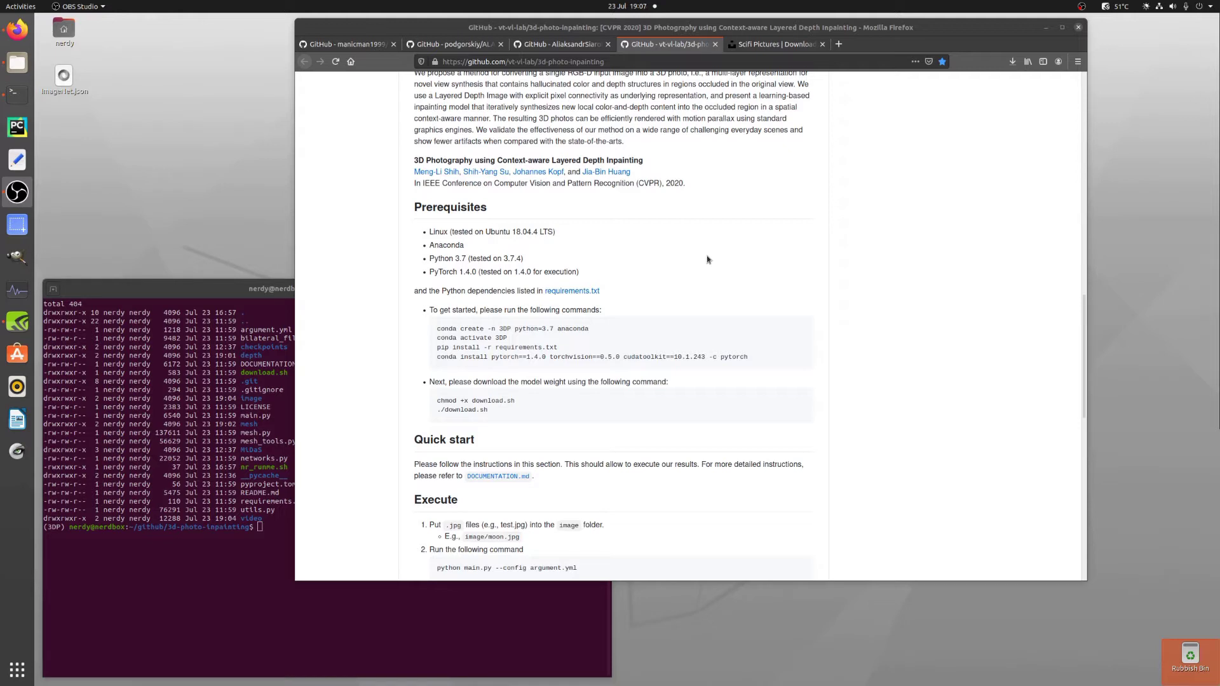
# - Scroll further to the Quick start and Execute sections showing python main.py --config argument.yml
pyautogui.scroll(-2, 600, 237)
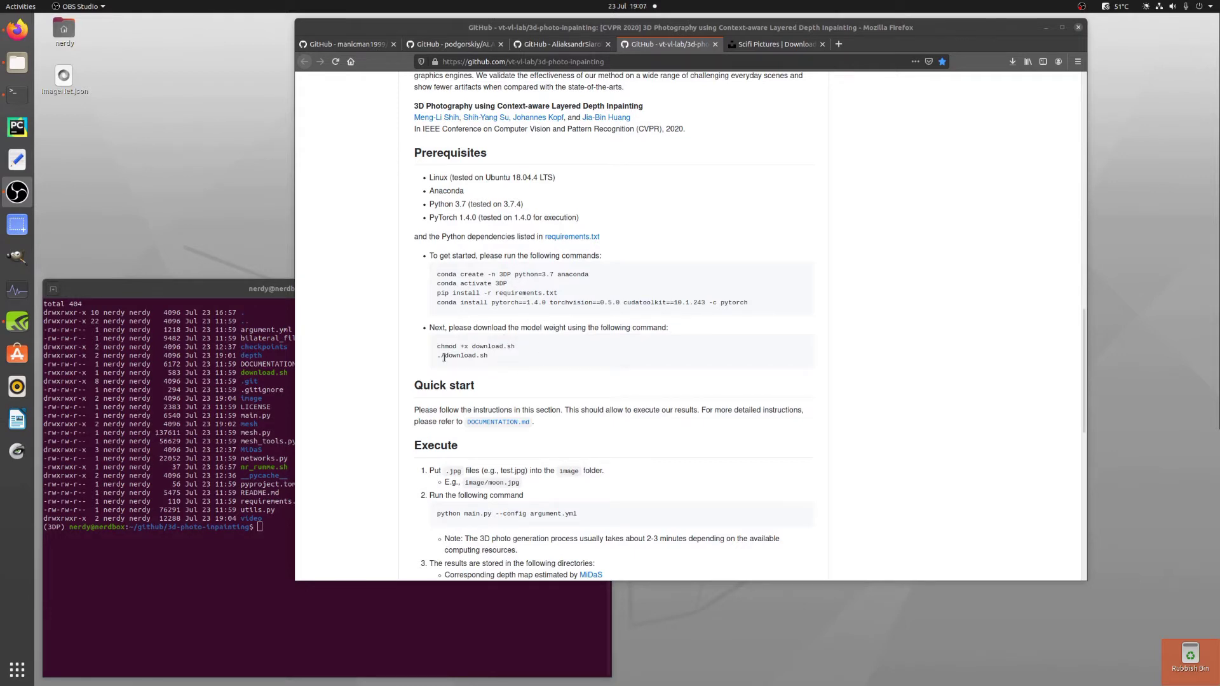
pyautogui.scroll(-3, 580, 338)
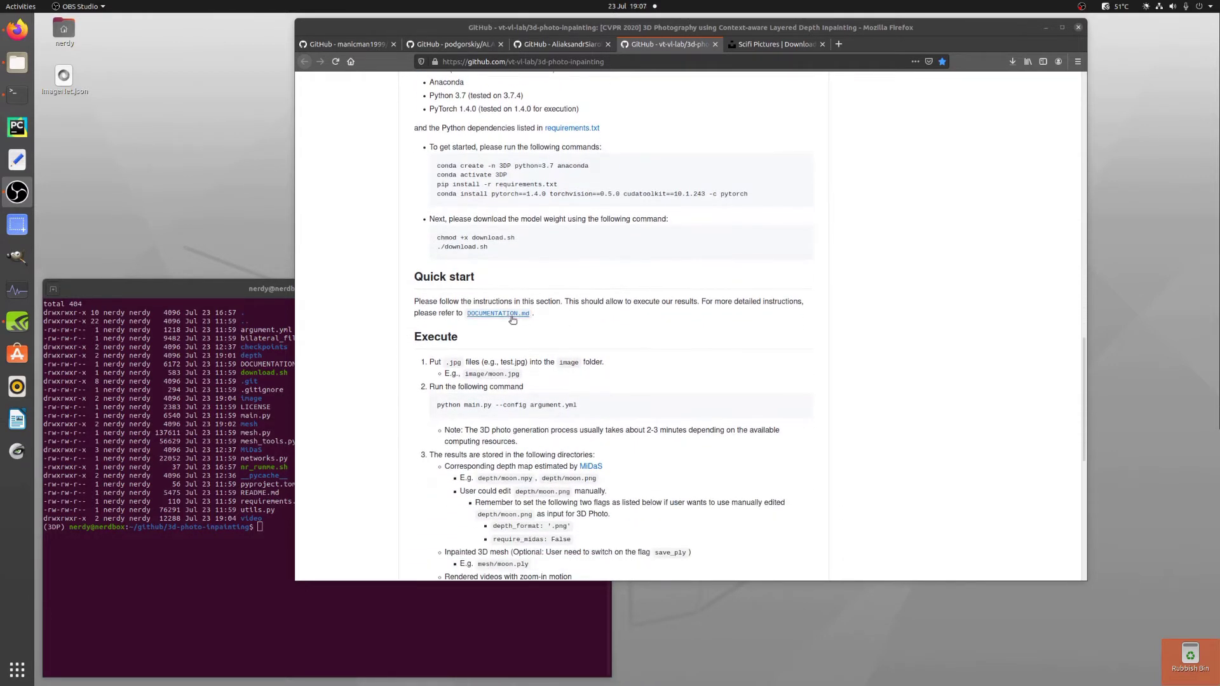
pyautogui.scroll(-2, 527, 342)
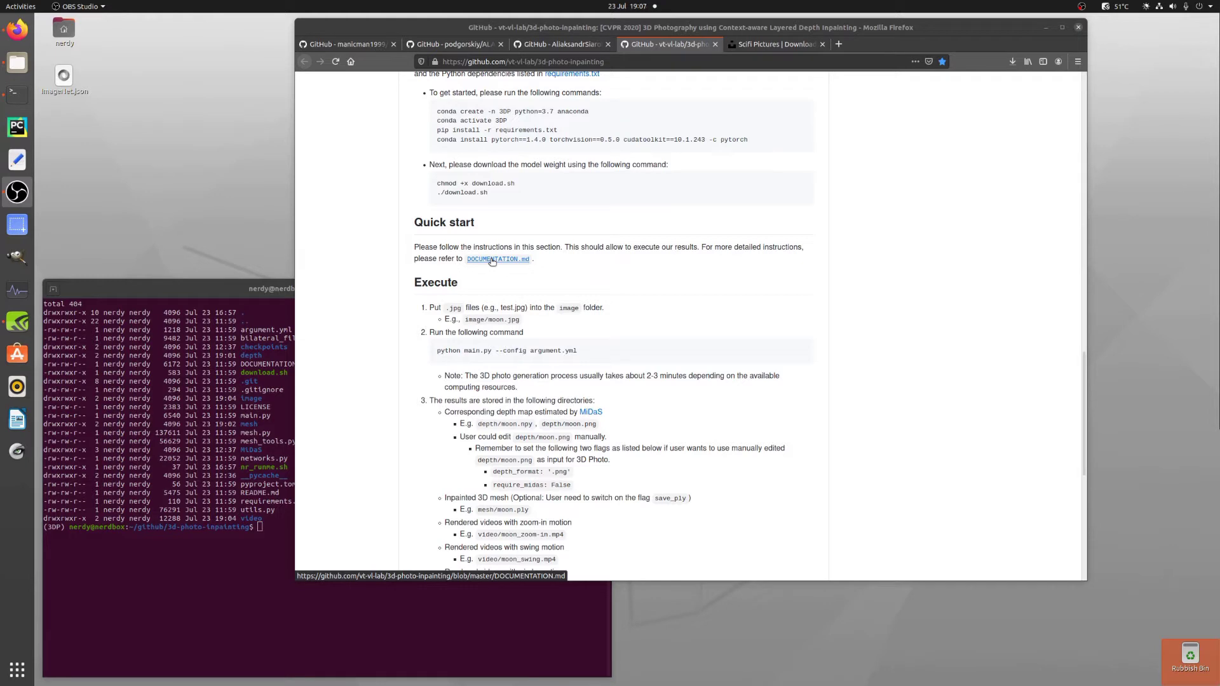
# - Check the repository's empty image folder in Caja, then return to Unsplash's Scifi photo results
pyautogui.click(11, 66)
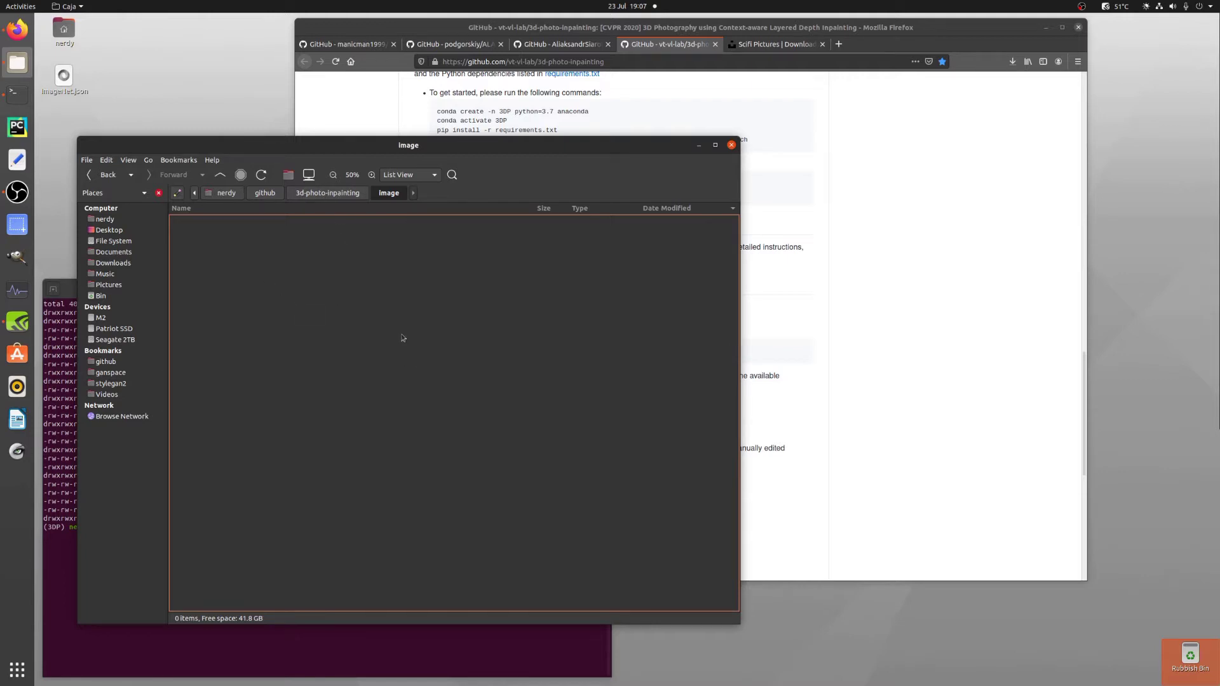
pyautogui.click(782, 44)
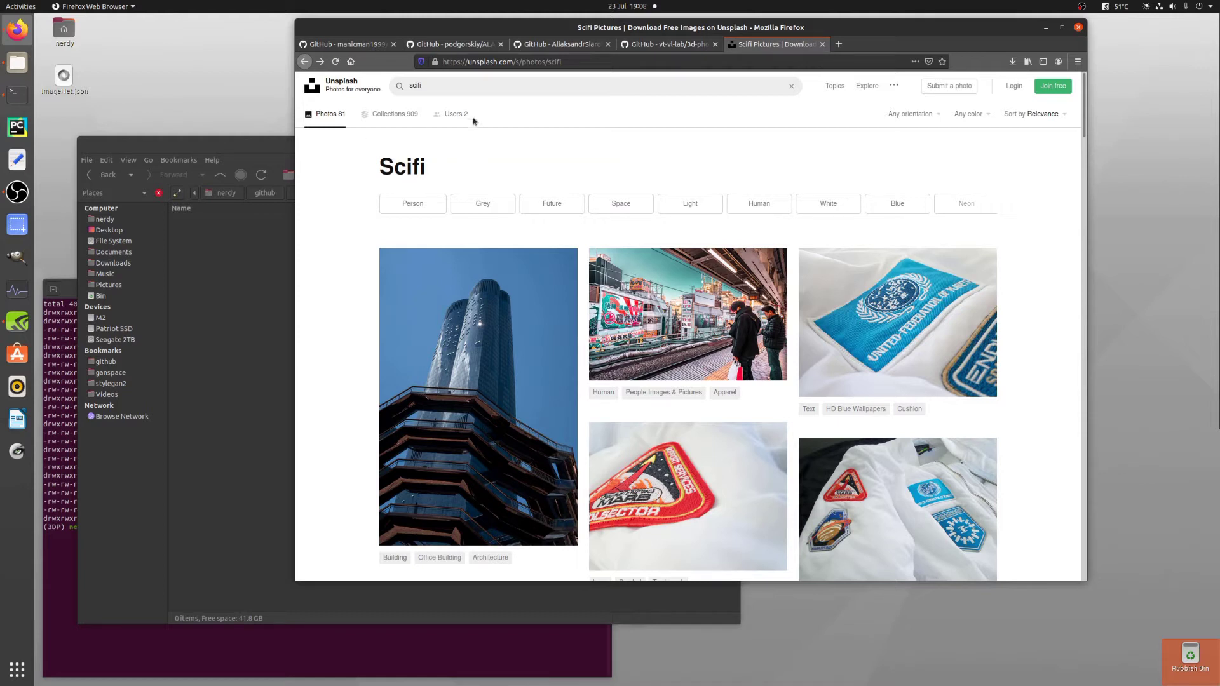
# - Download the Star Wars: Galaxy's Edge garage photo into the 3d-photo-inpainting image folder
pyautogui.scroll(-5, 665, 137)
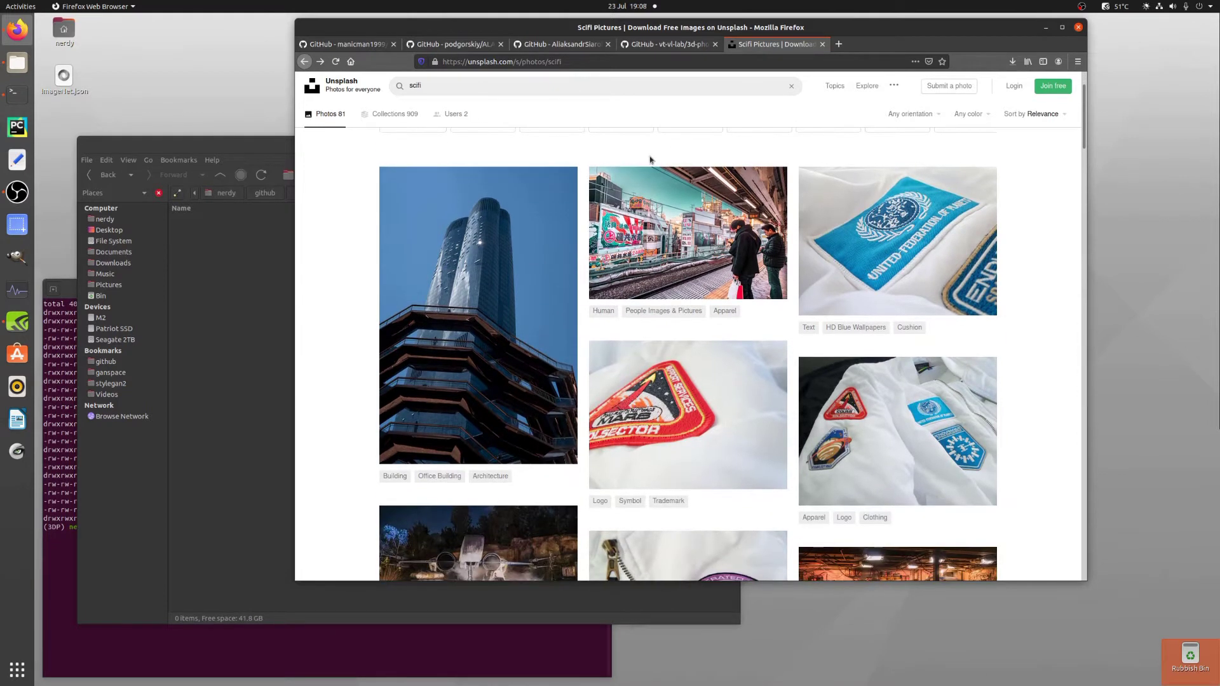
pyautogui.scroll(-2, 642, 209)
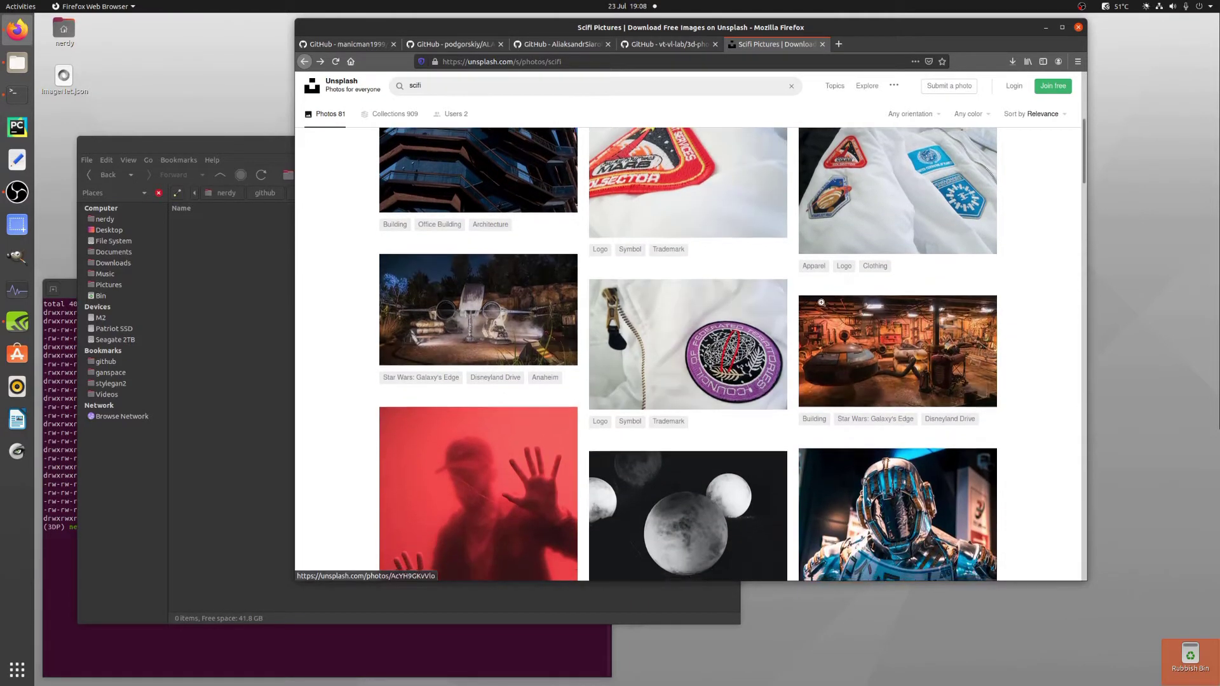
pyautogui.scroll(-3, 920, 256)
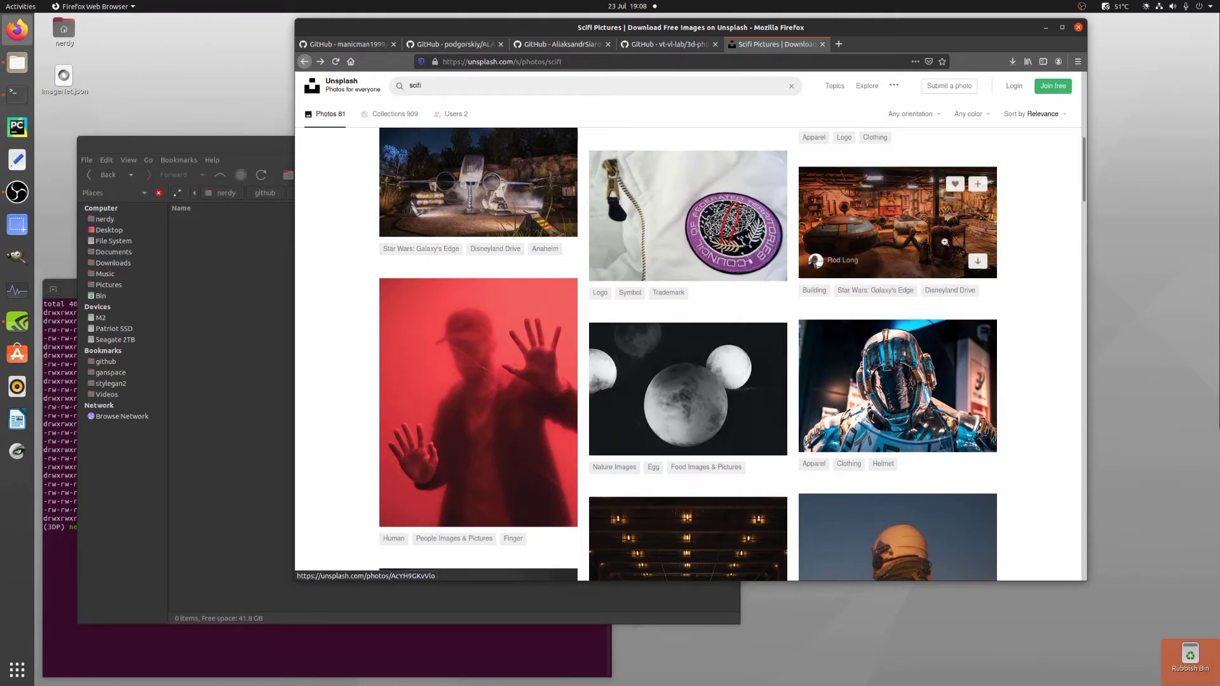
pyautogui.click(978, 263)
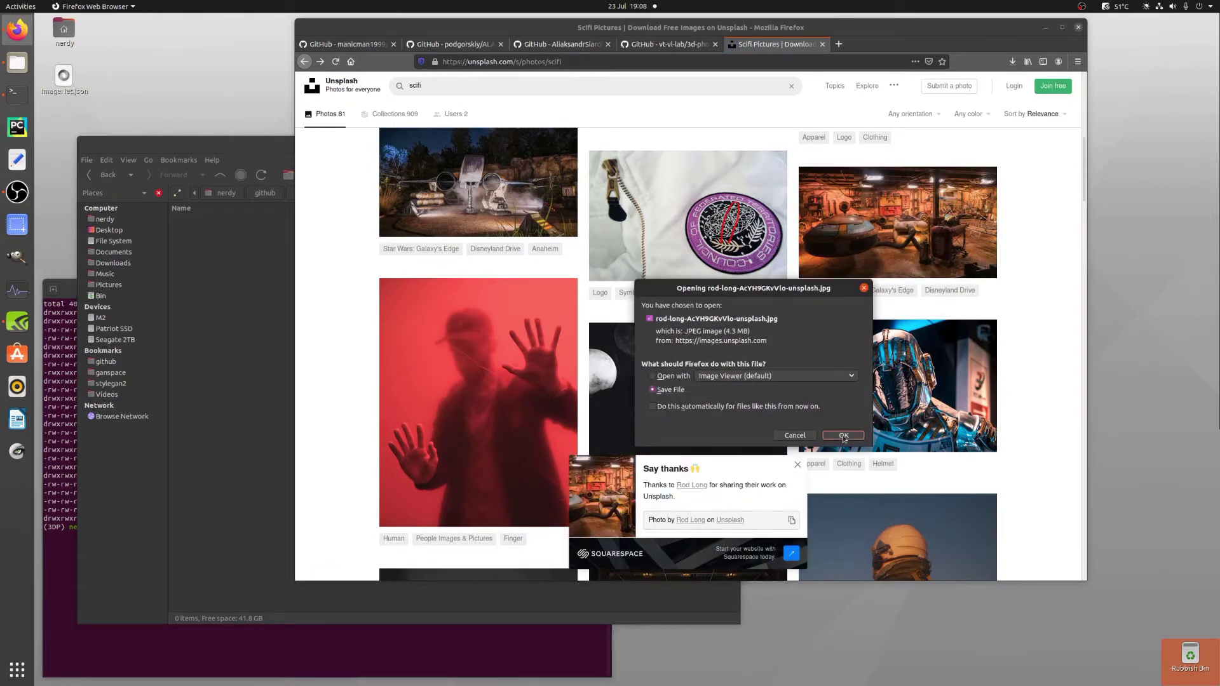
pyautogui.click(843, 436)
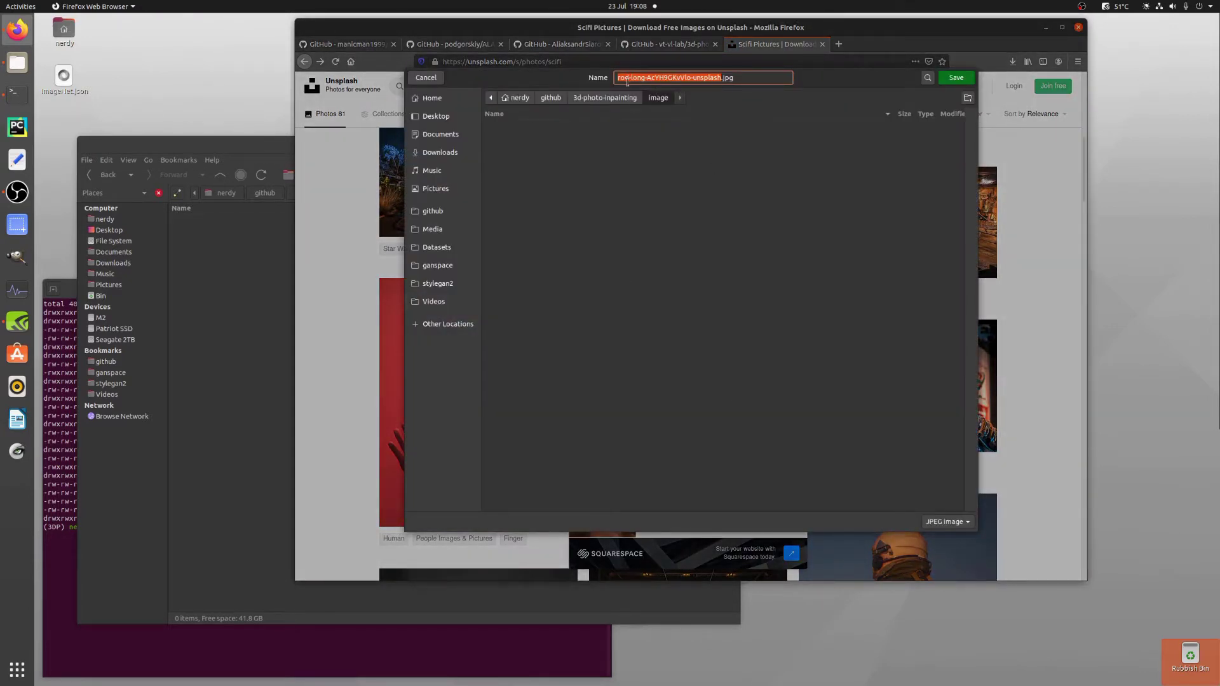
pyautogui.click(953, 78)
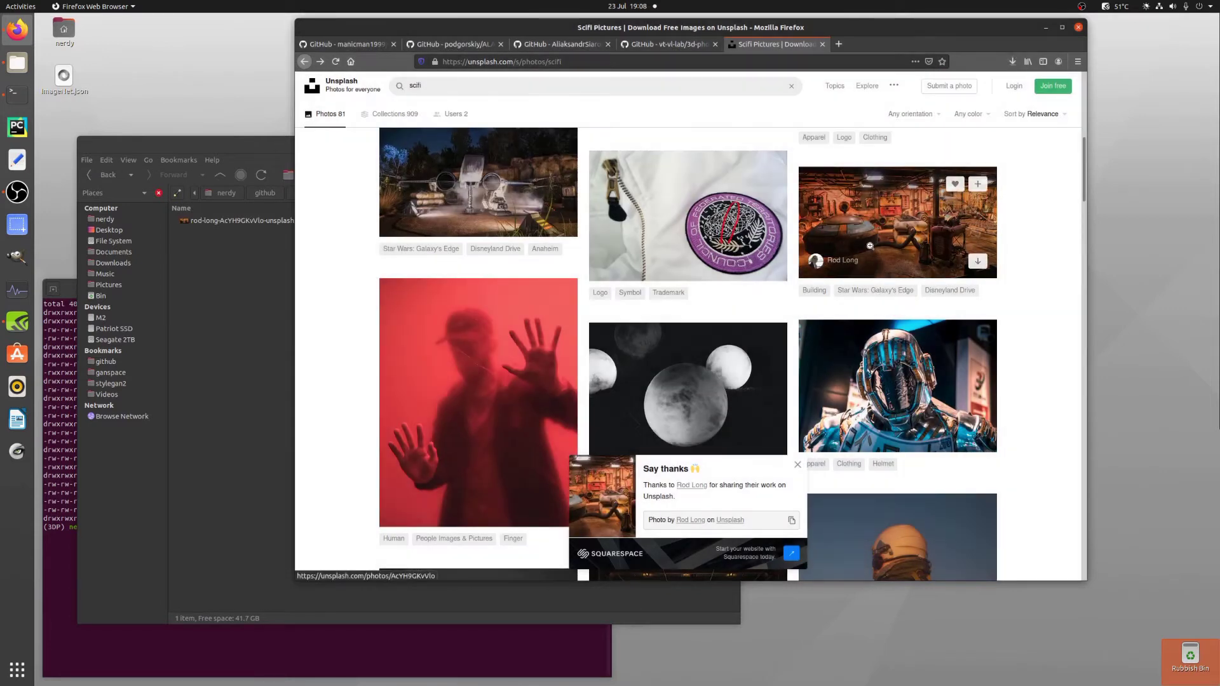
pyautogui.click(330, 652)
# - Run ./nr_runme.sh to render the photo's dolly-zoom-in, zoom-in, circle and swing videos
pyautogui.write('./')
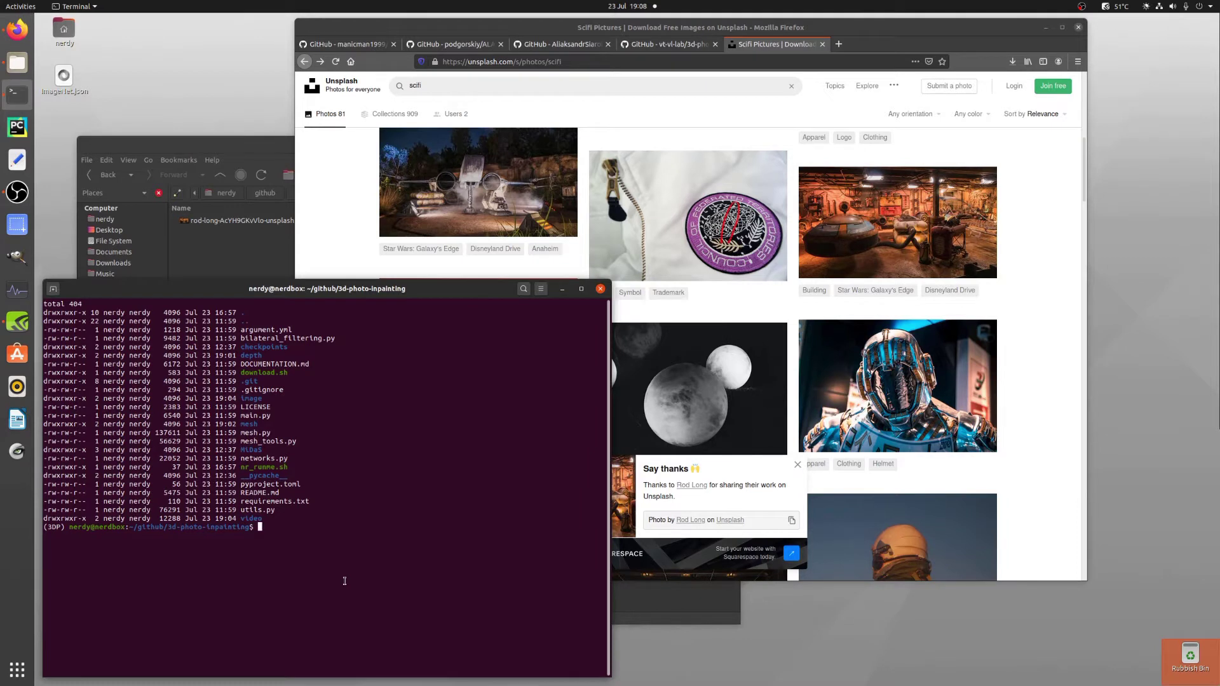
pyautogui.write('ru')
pyautogui.press('BackSpace')
pyautogui.write('r')
pyautogui.press('BackSpace')
pyautogui.press('BackSpace')
pyautogui.write('nr')
pyautogui.press('Tab')
pyautogui.press('Return')
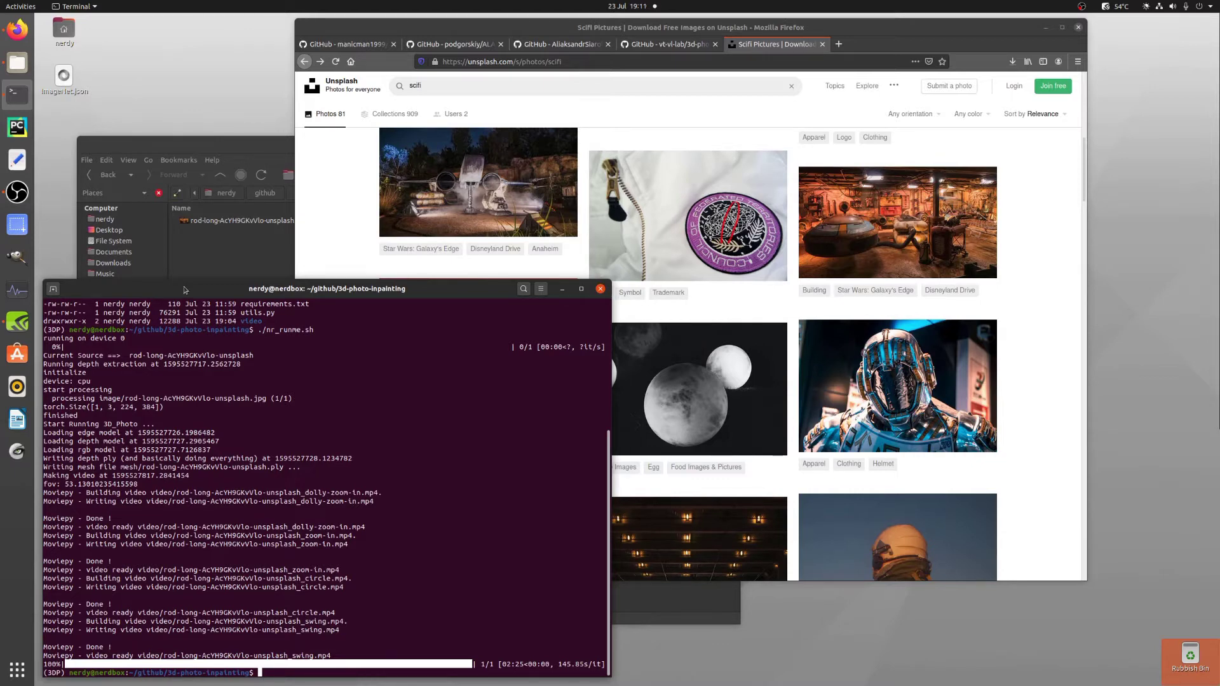
# - In Caja, go up to 3d-photo-inpainting and open its video folder listing the four new MP4s
pyautogui.click(245, 257)
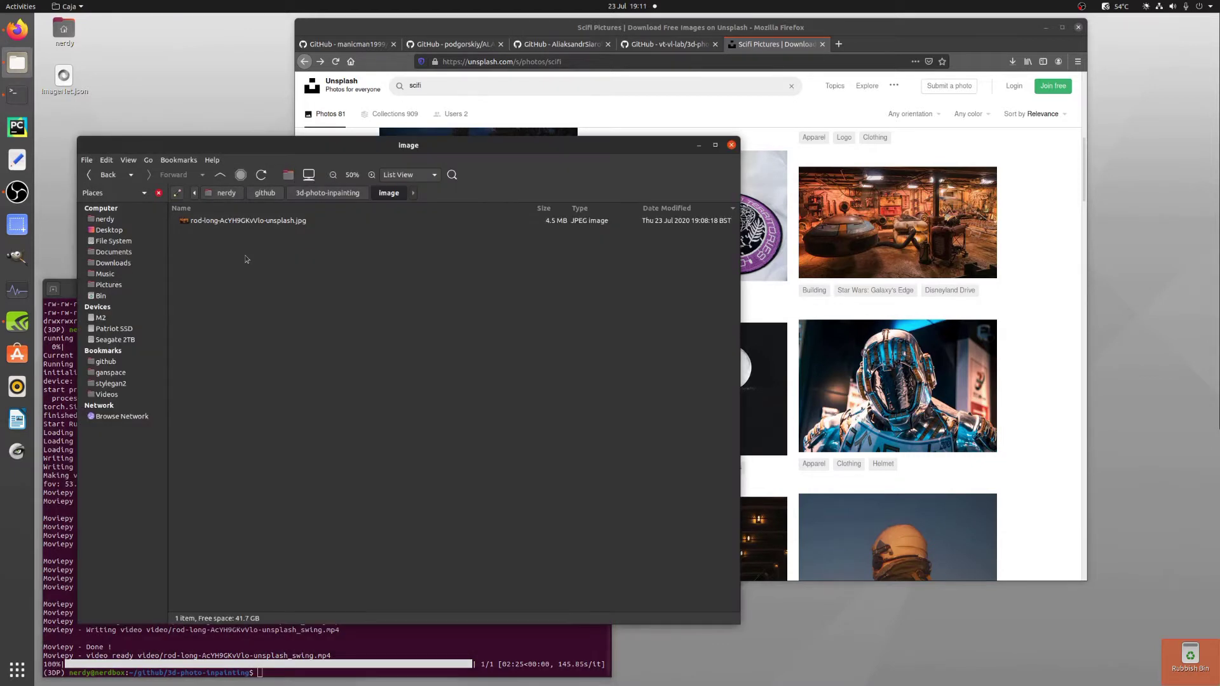
pyautogui.click(349, 193)
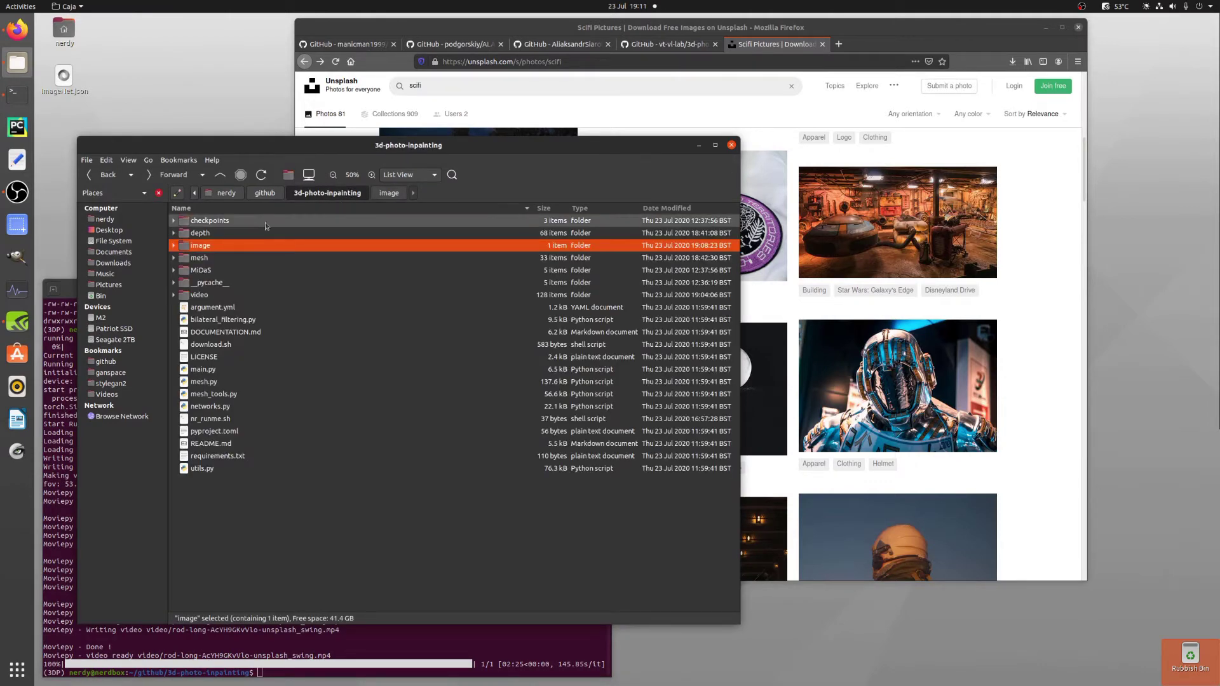
pyautogui.doubleClick(226, 295)
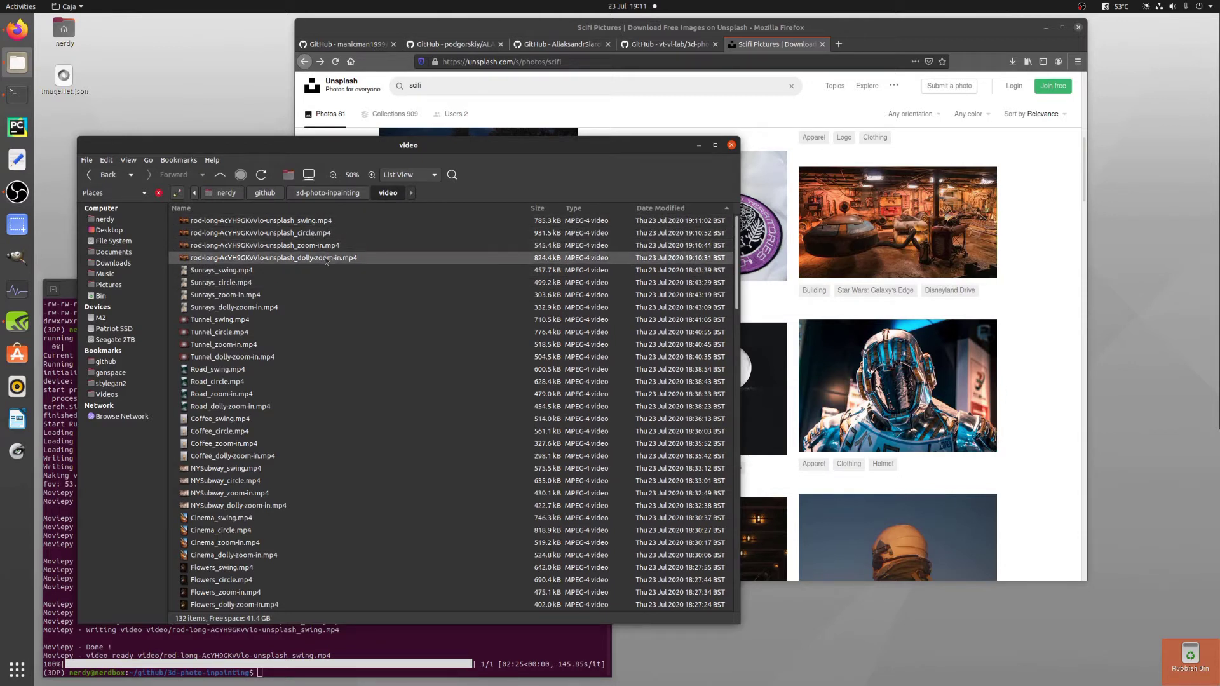
# - Play the photo's 7-second swing.mp4 in Videos, then return Firefox to the 3d-photo-inpainting README
pyautogui.doubleClick(321, 223)
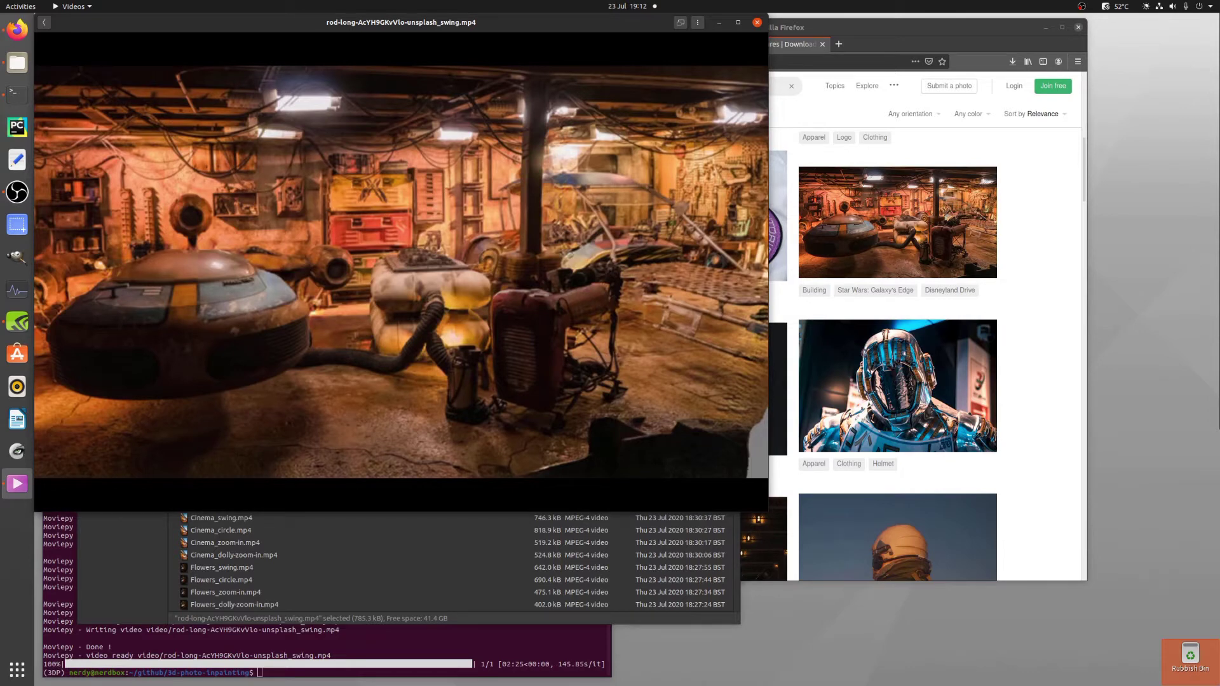
pyautogui.moveTo(1015, 38); pyautogui.dragTo(1060, 54)
pyautogui.click(729, 60)
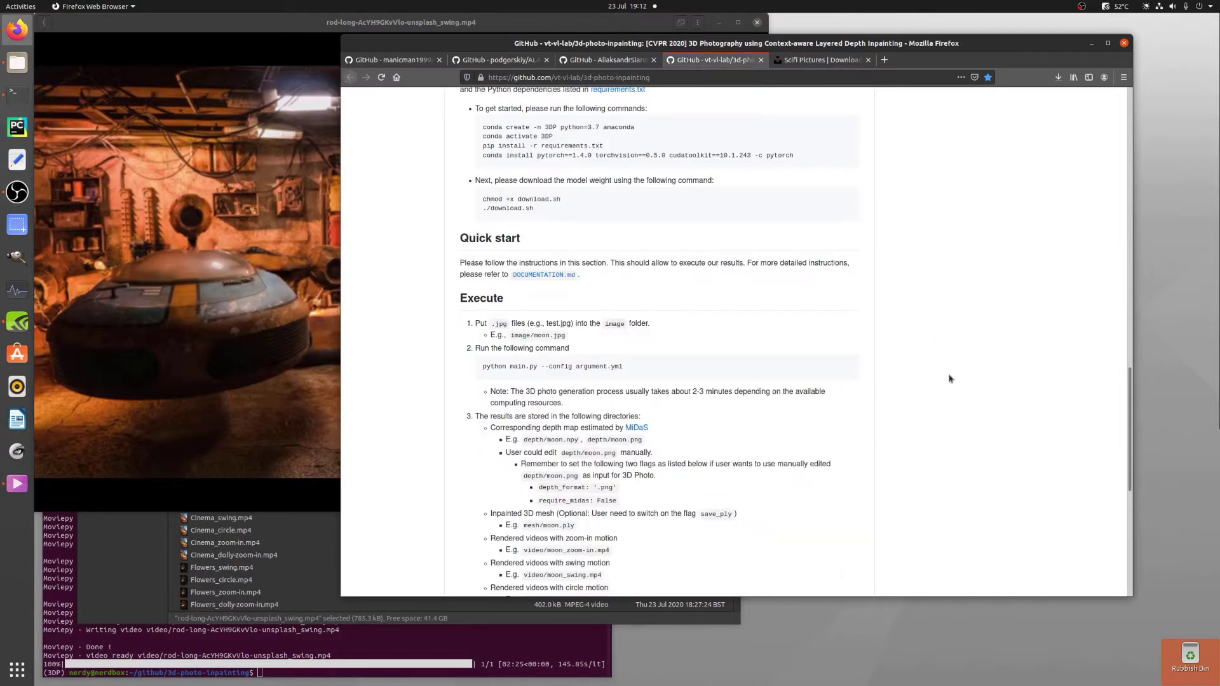
pyautogui.scroll(10, 989, 473)
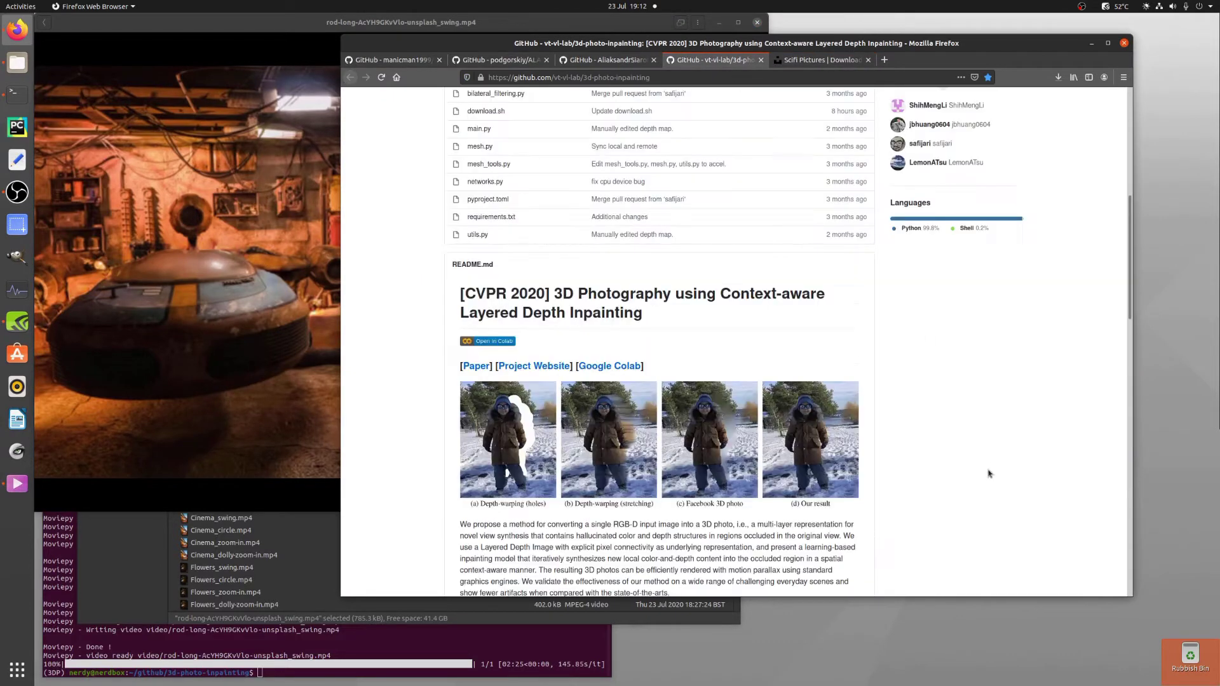